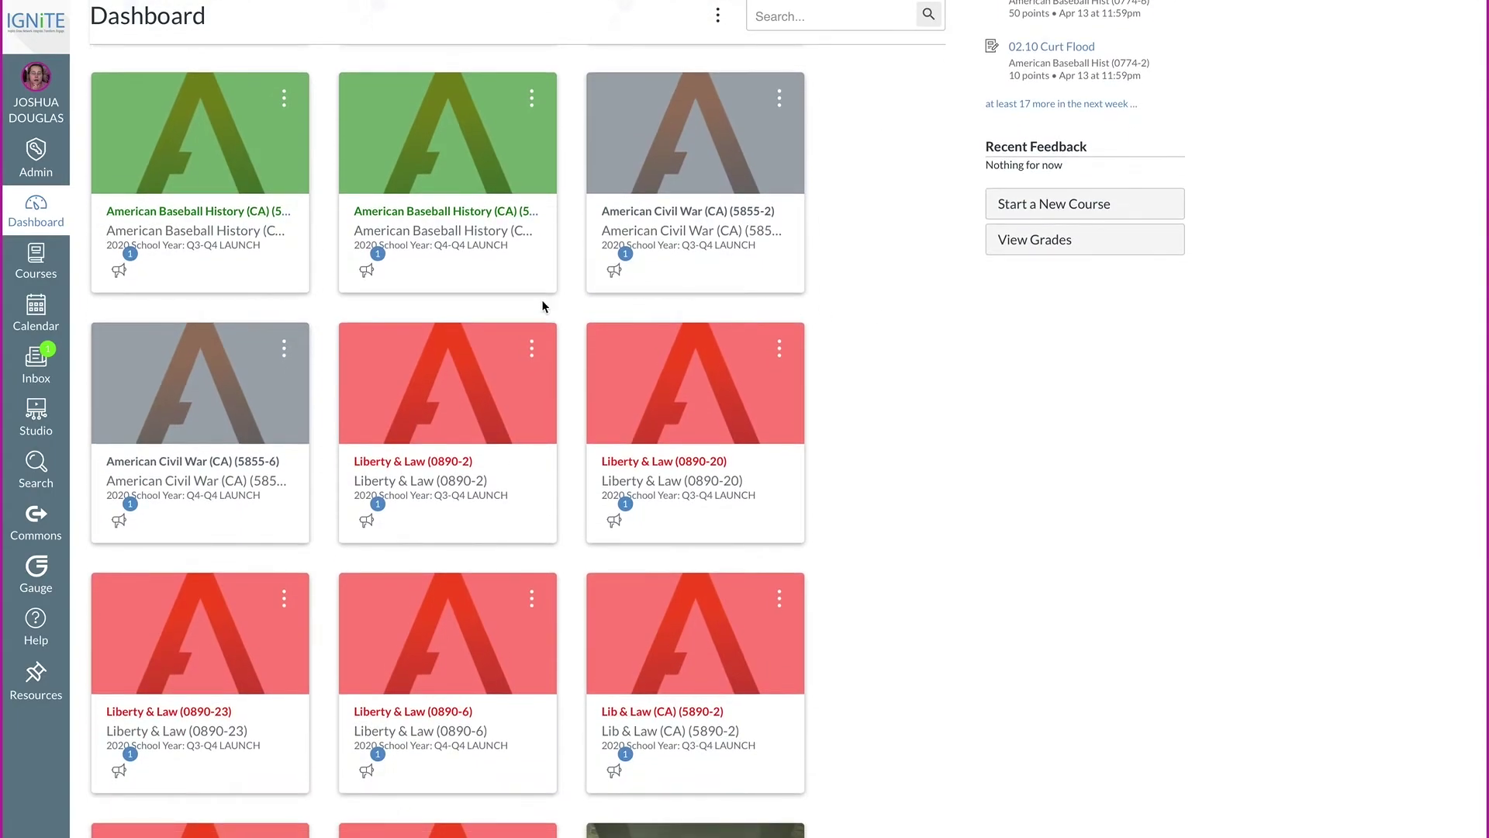
Step: Open the Liberty & Law (0890-2) course and its Dropout Detective risk list
{"action": "left_click", "coordinate": [527, 372]}
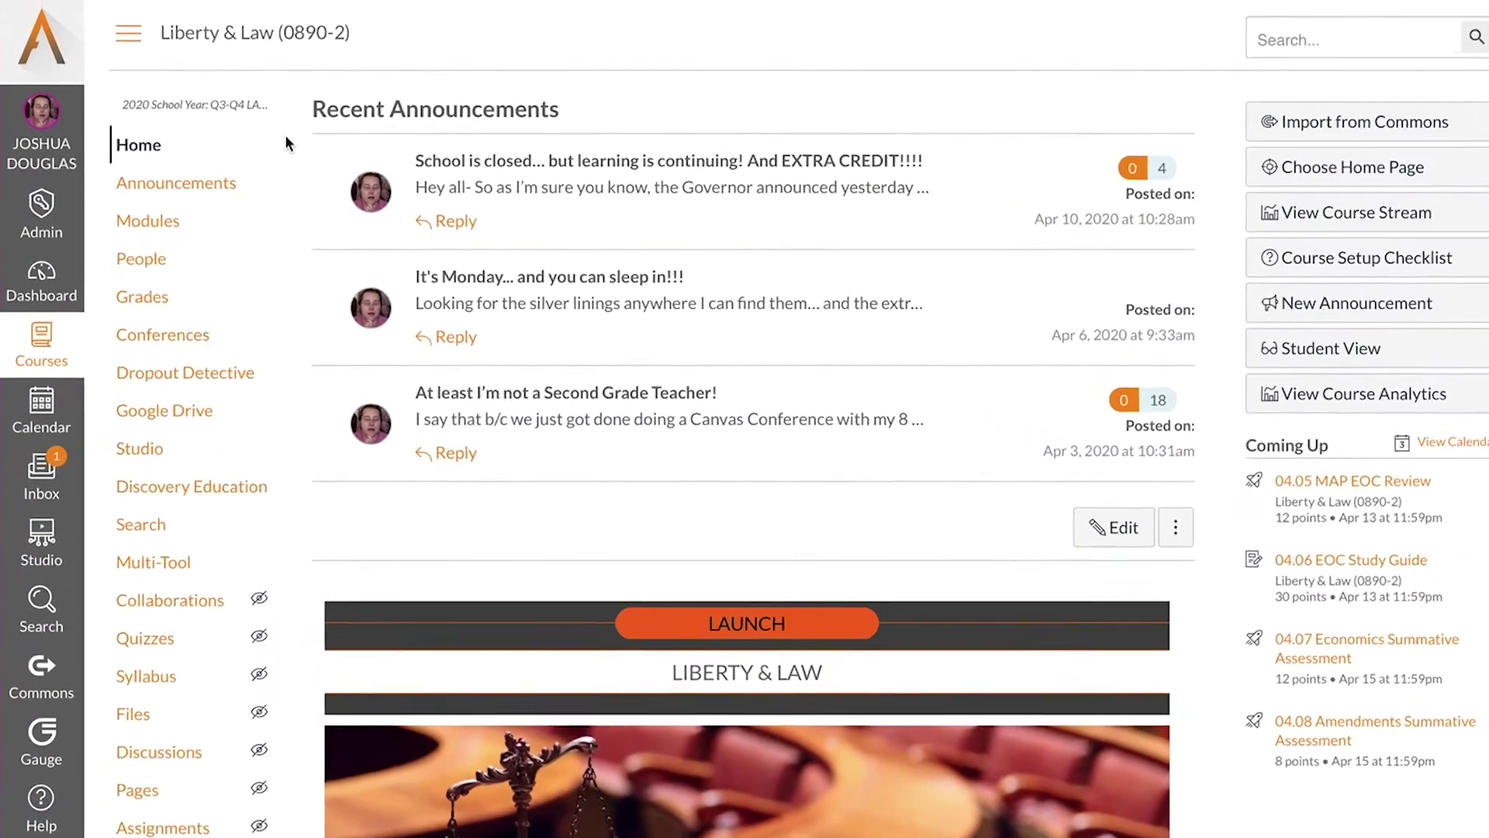
{"action": "scroll", "coordinate": [292, 139], "scroll_direction": "down", "scroll_amount": 3}
{"action": "scroll", "coordinate": [287, 141], "scroll_direction": "down", "scroll_amount": 2}
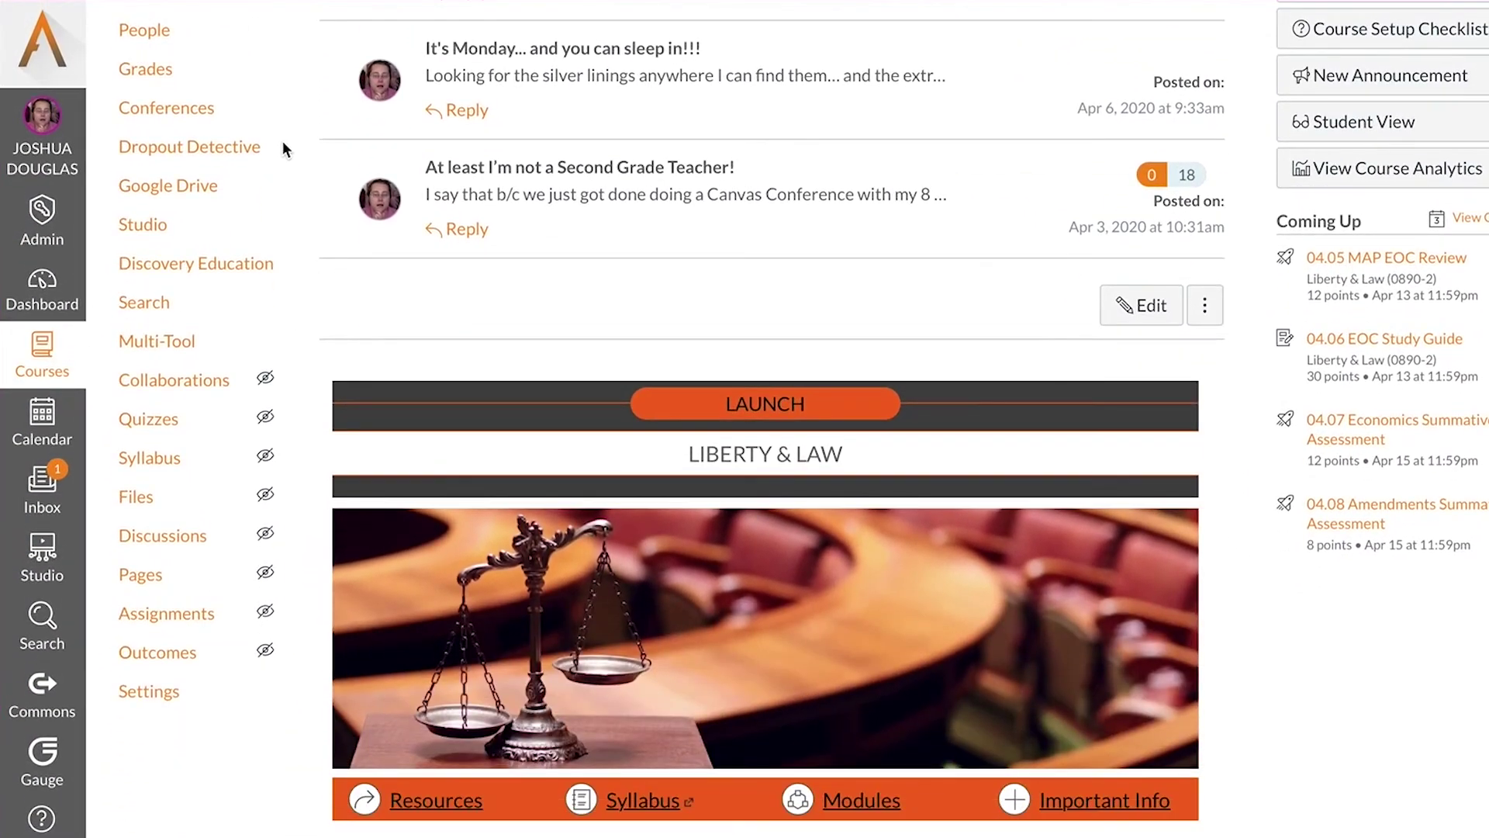
{"action": "left_click", "coordinate": [241, 149]}
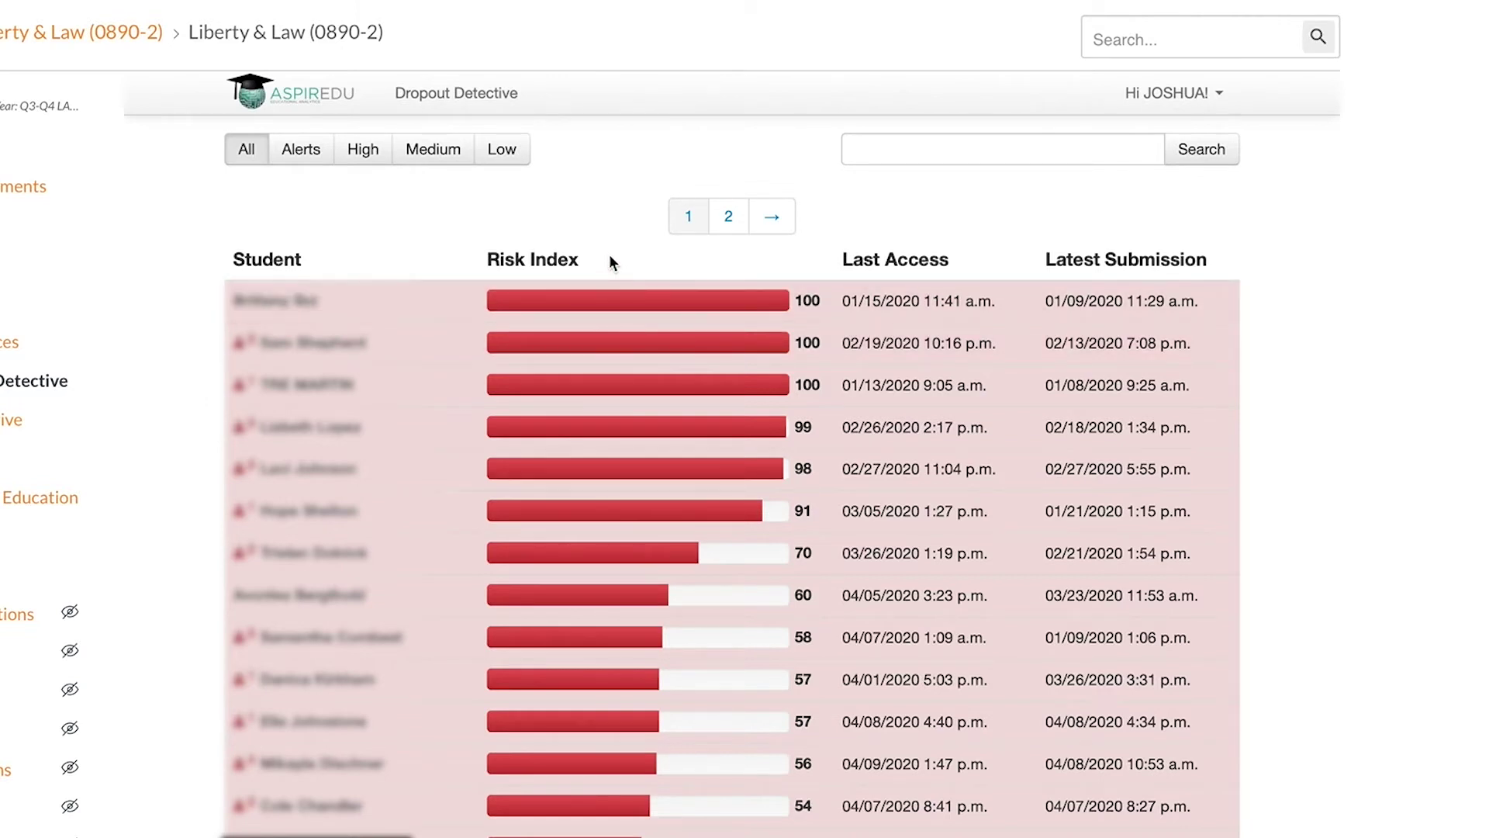
{"action": "left_click", "coordinate": [383, 167]}
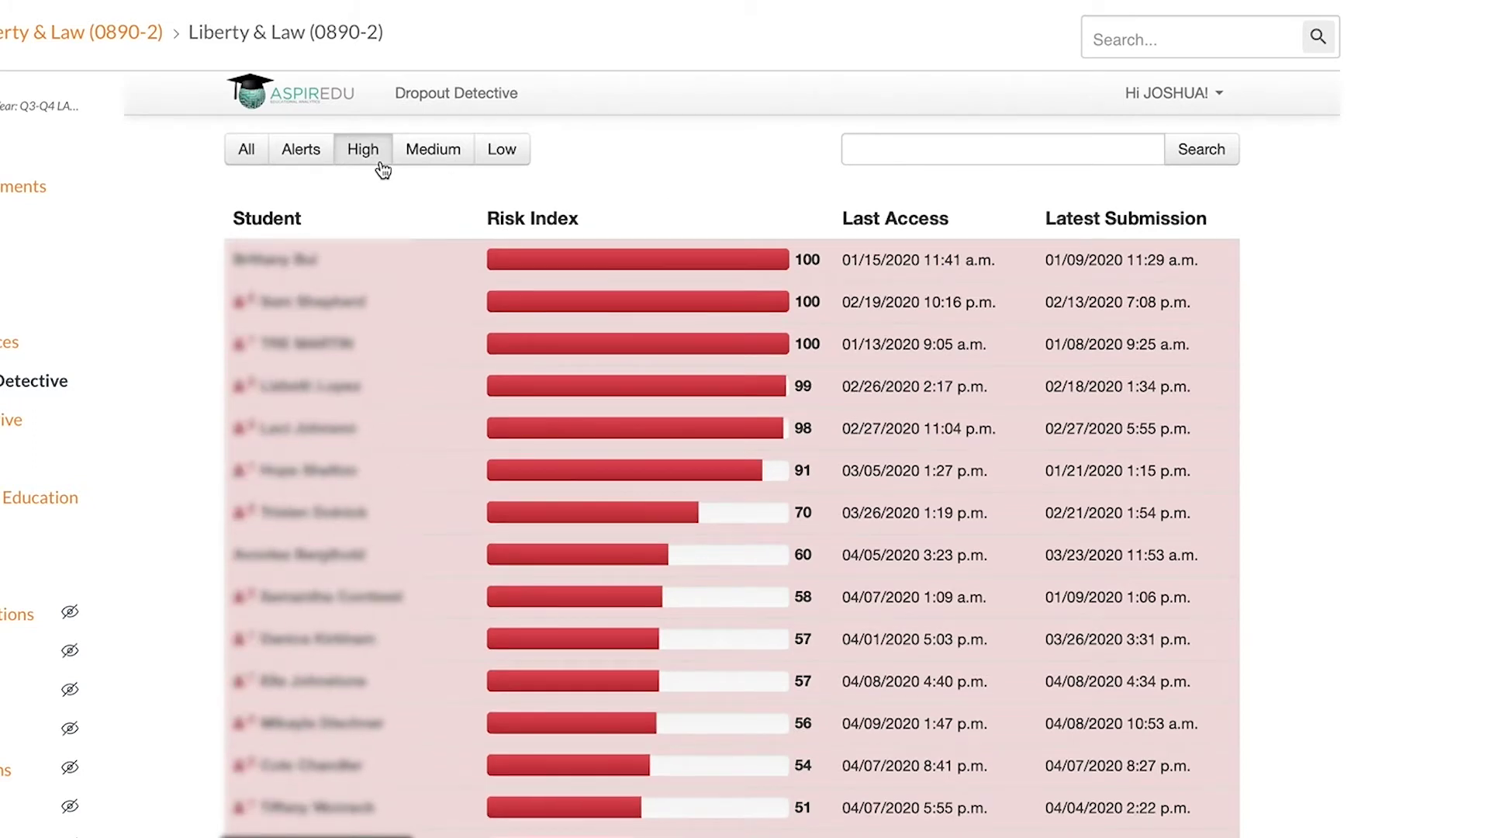
{"action": "left_click", "coordinate": [442, 166]}
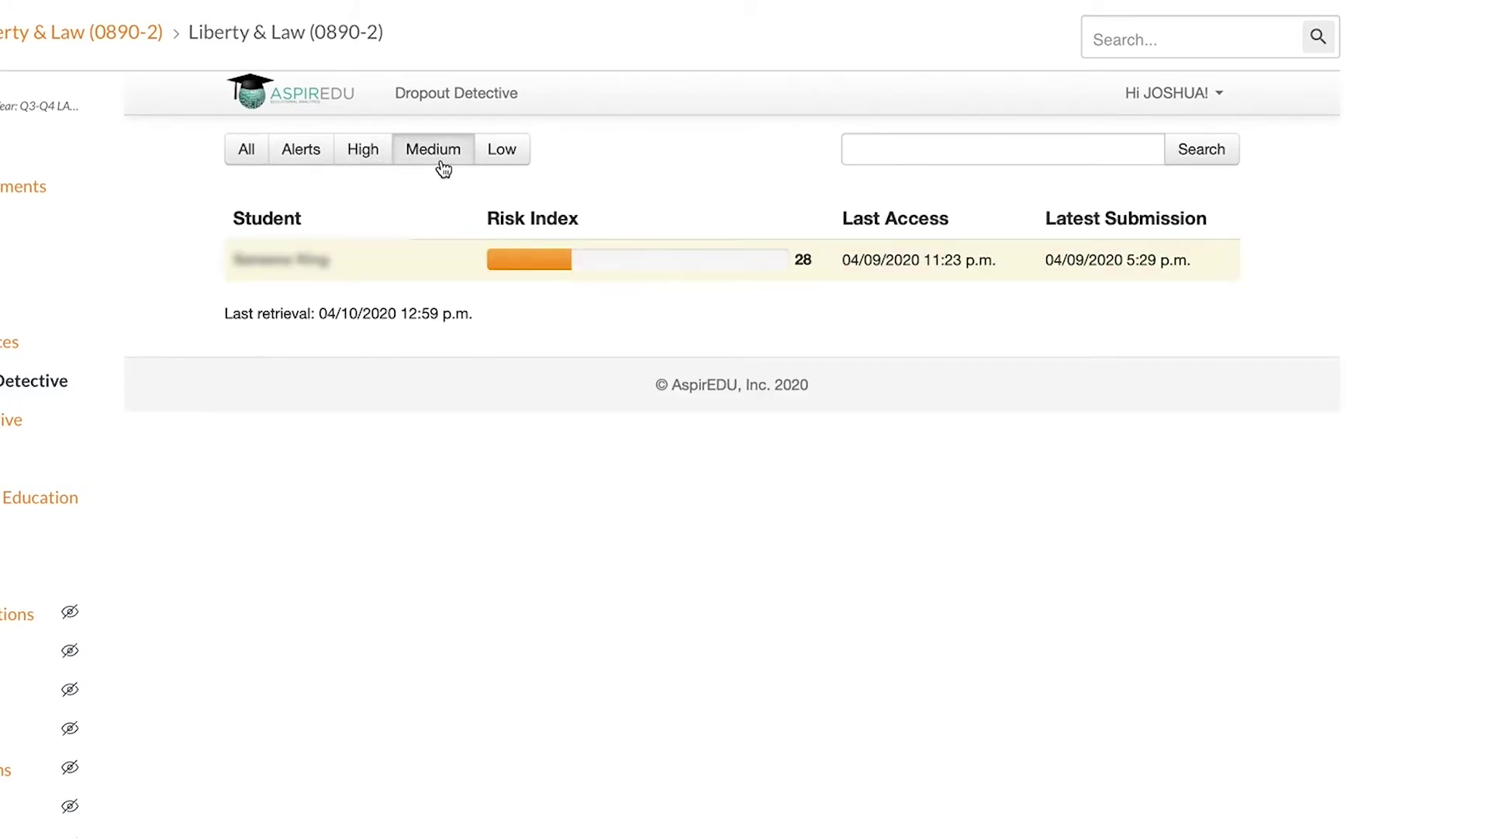
{"action": "left_click", "coordinate": [503, 162]}
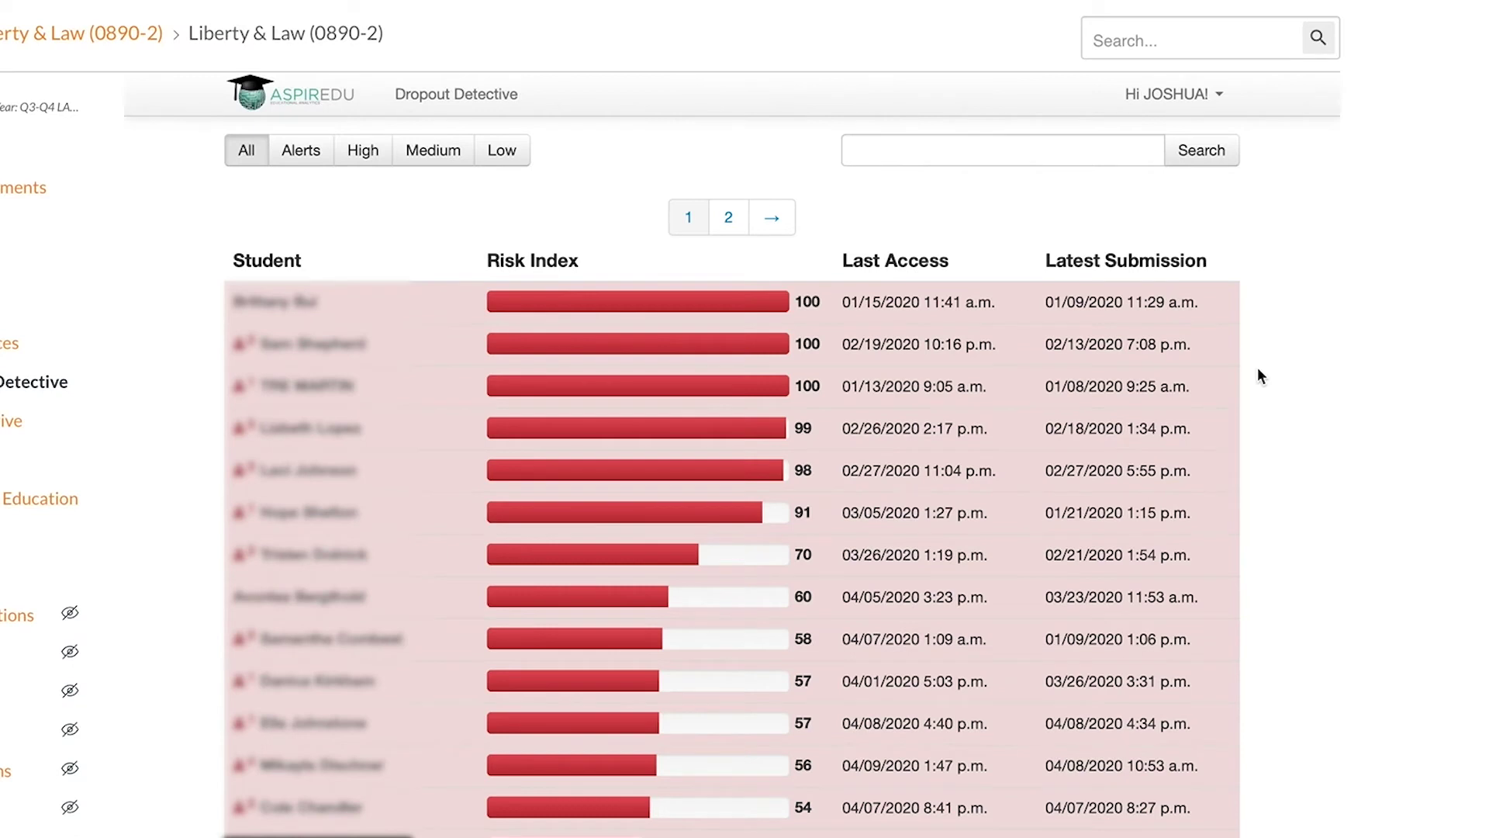
Step: Open the overview of the student with risk index 50 and start a message to her
{"action": "scroll", "coordinate": [999, 496], "scroll_direction": "down", "scroll_amount": 5}
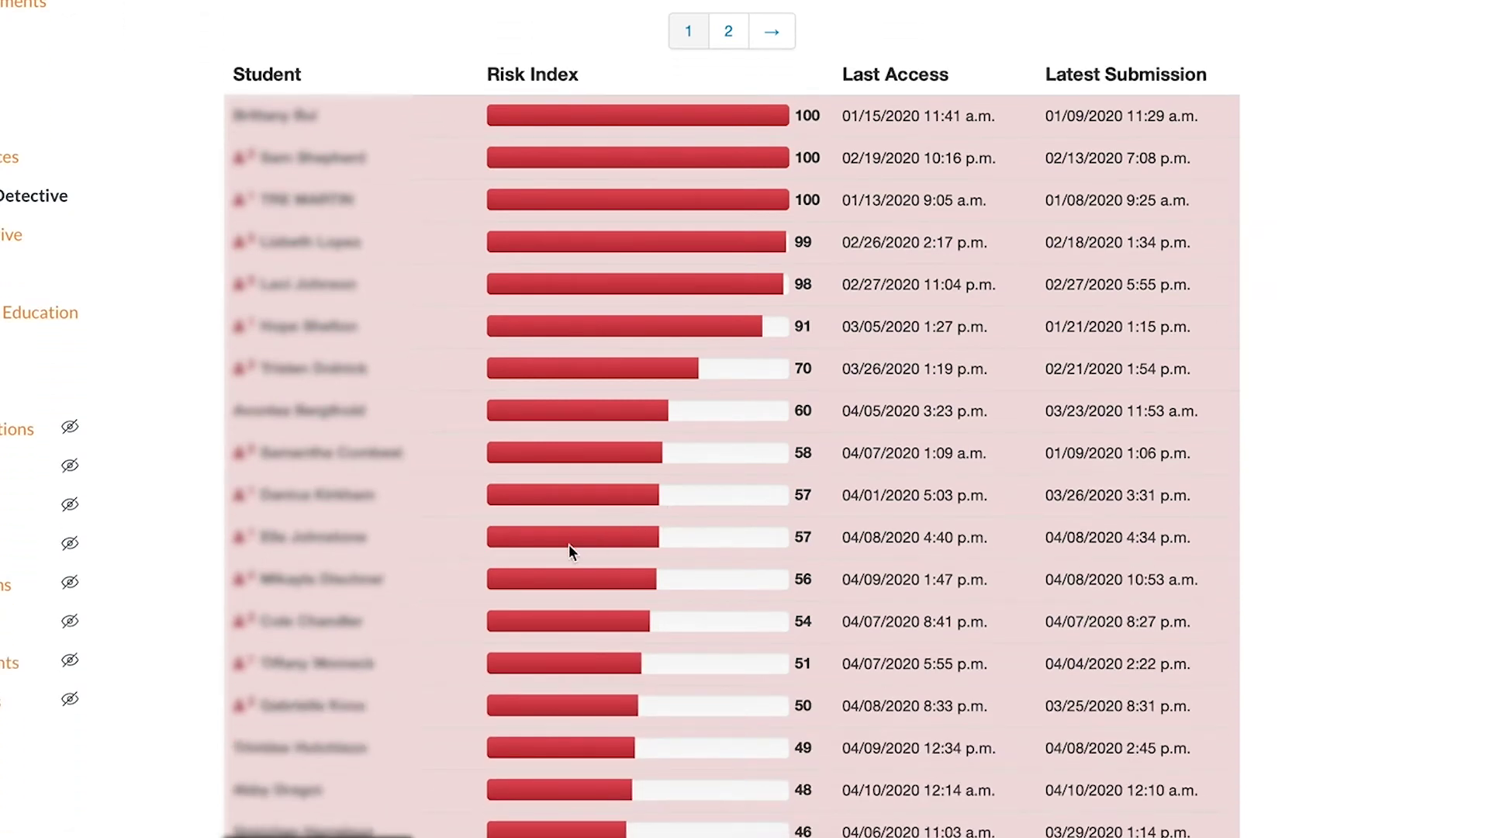
{"action": "left_click", "coordinate": [426, 705]}
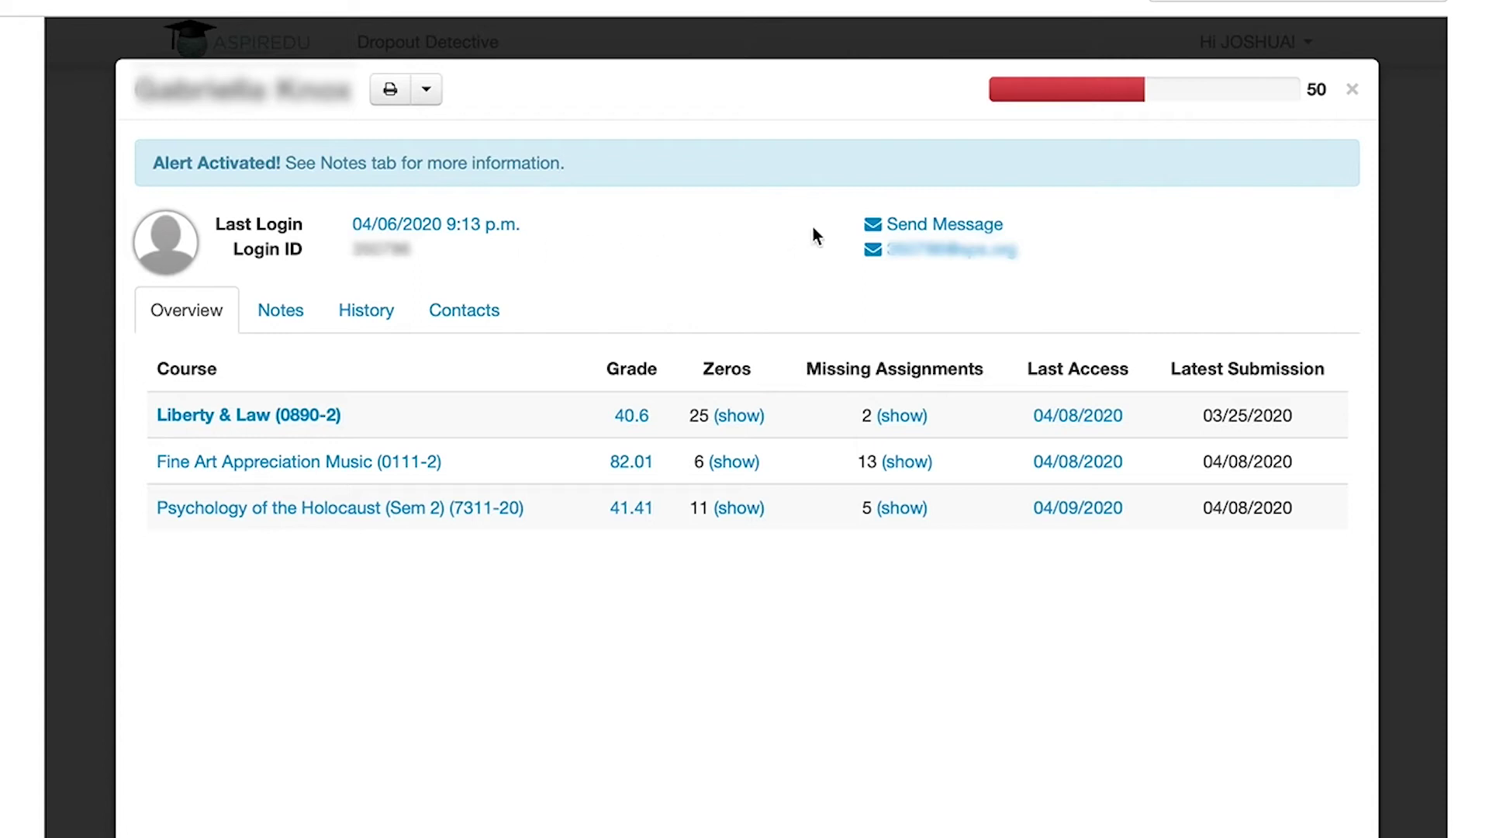
{"action": "left_click", "coordinate": [896, 224]}
Step: Write 'How is your assignment coming along?' in the message body
{"action": "type", "text": "How"}
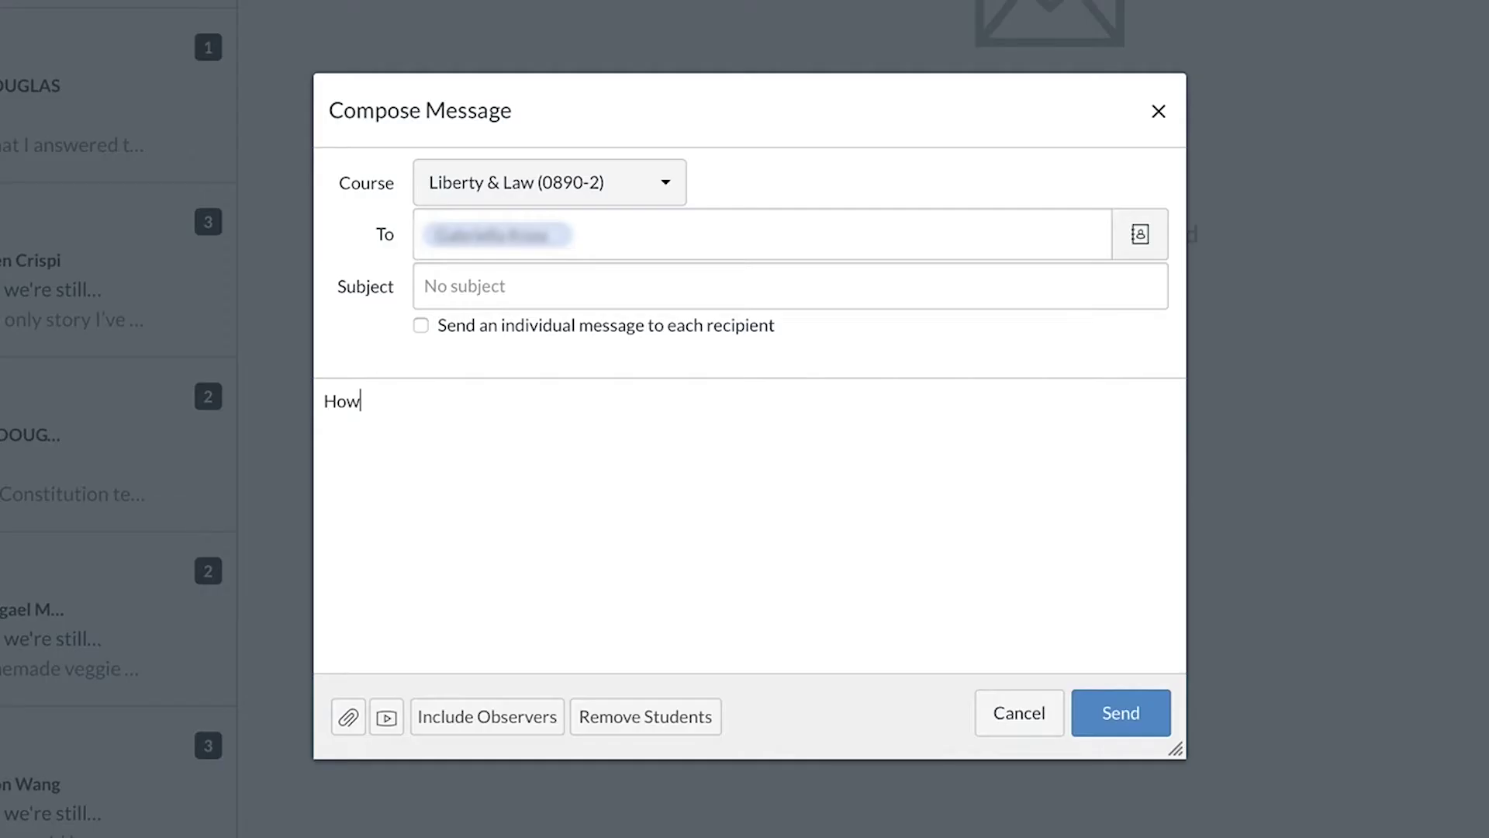
{"action": "type", "text": " is your assignment coming"}
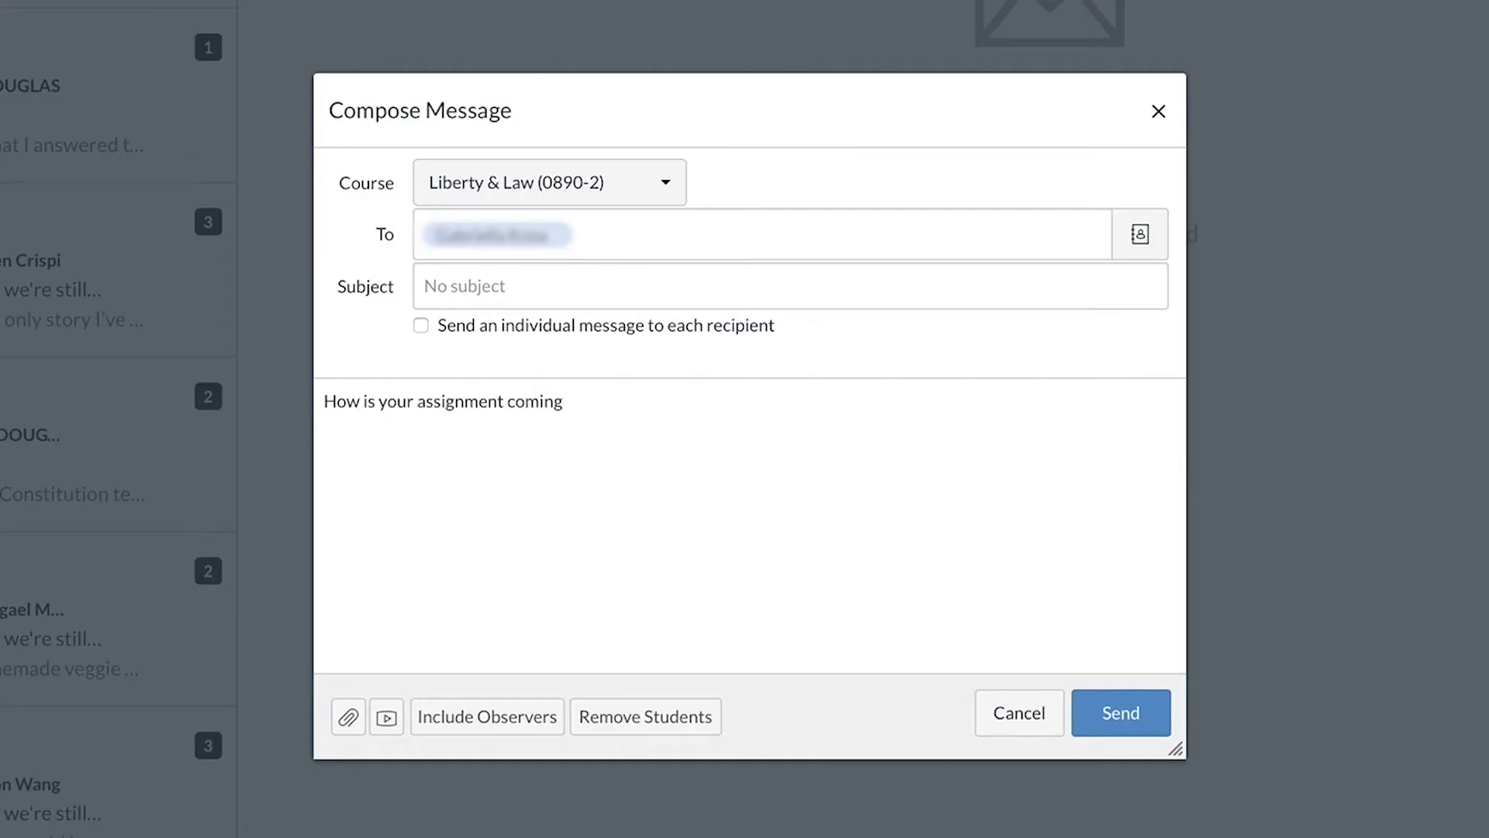
{"action": "type", "text": " along?"}
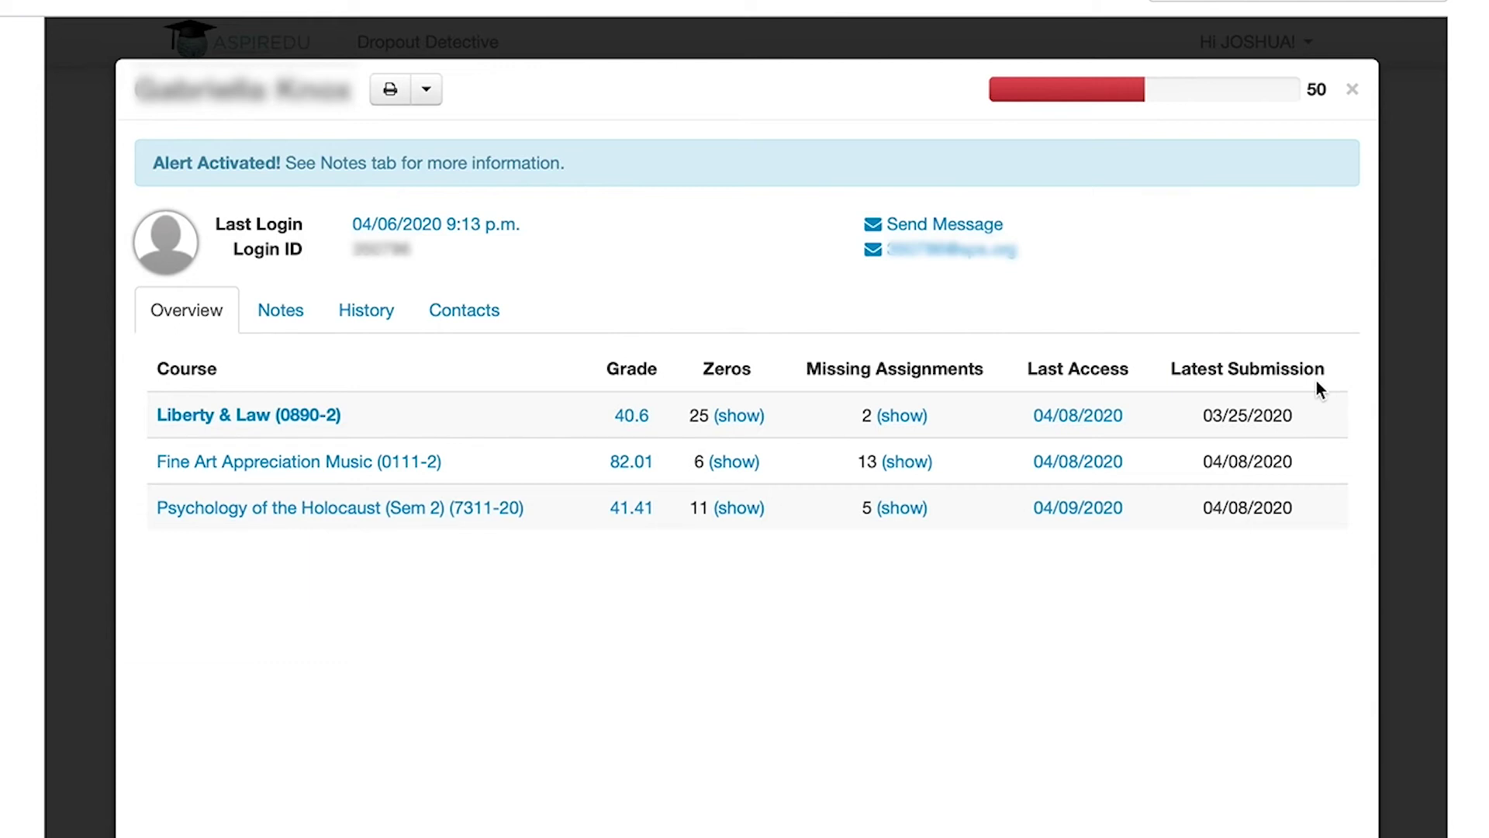
{"action": "left_click", "coordinate": [303, 321]}
Step: Finish the voicemail note about internet access and review the existing notes list
{"action": "type", "text": "access"}
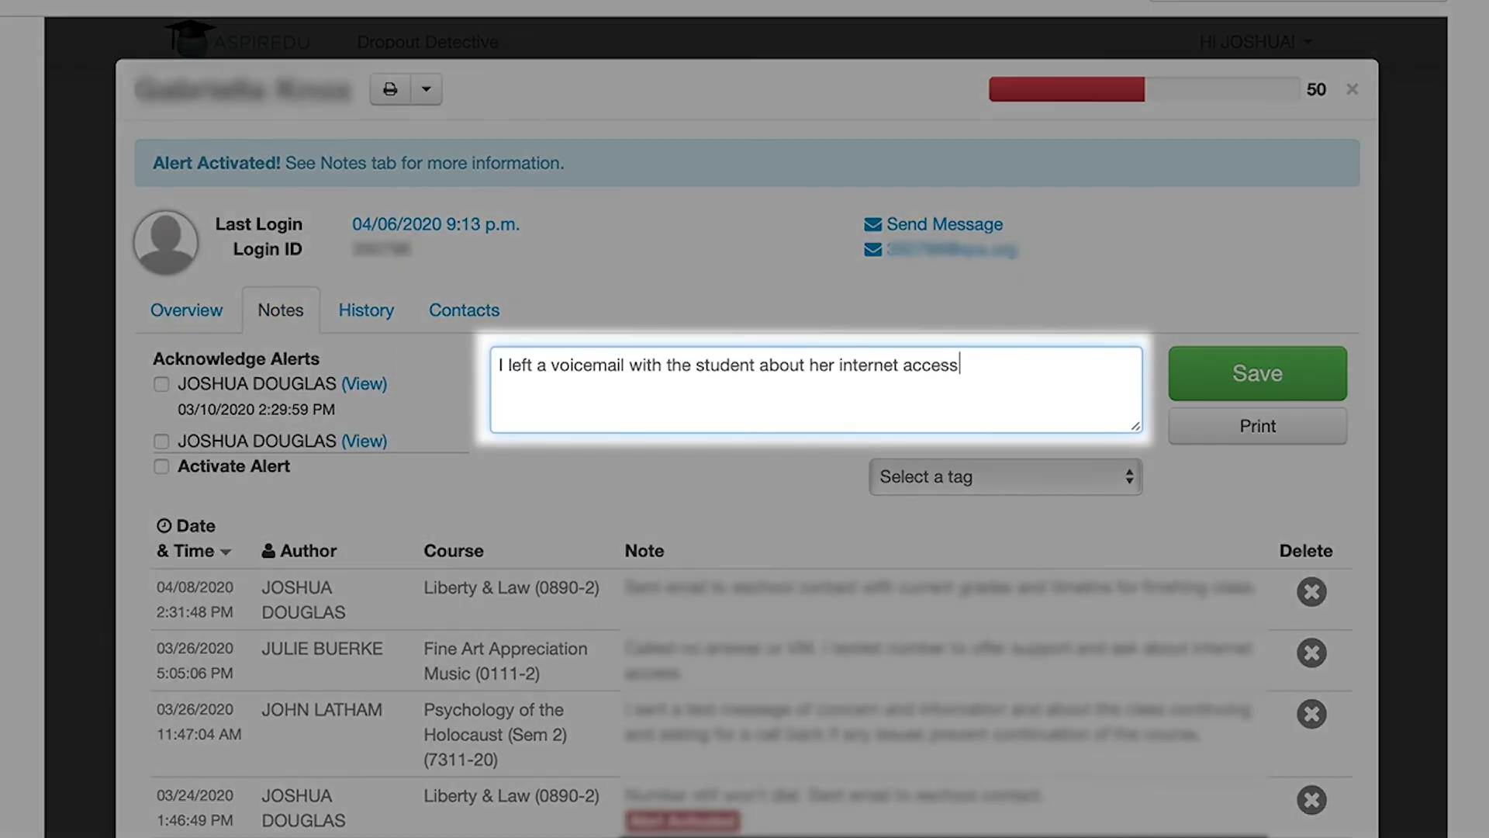
{"action": "type", "text": "."}
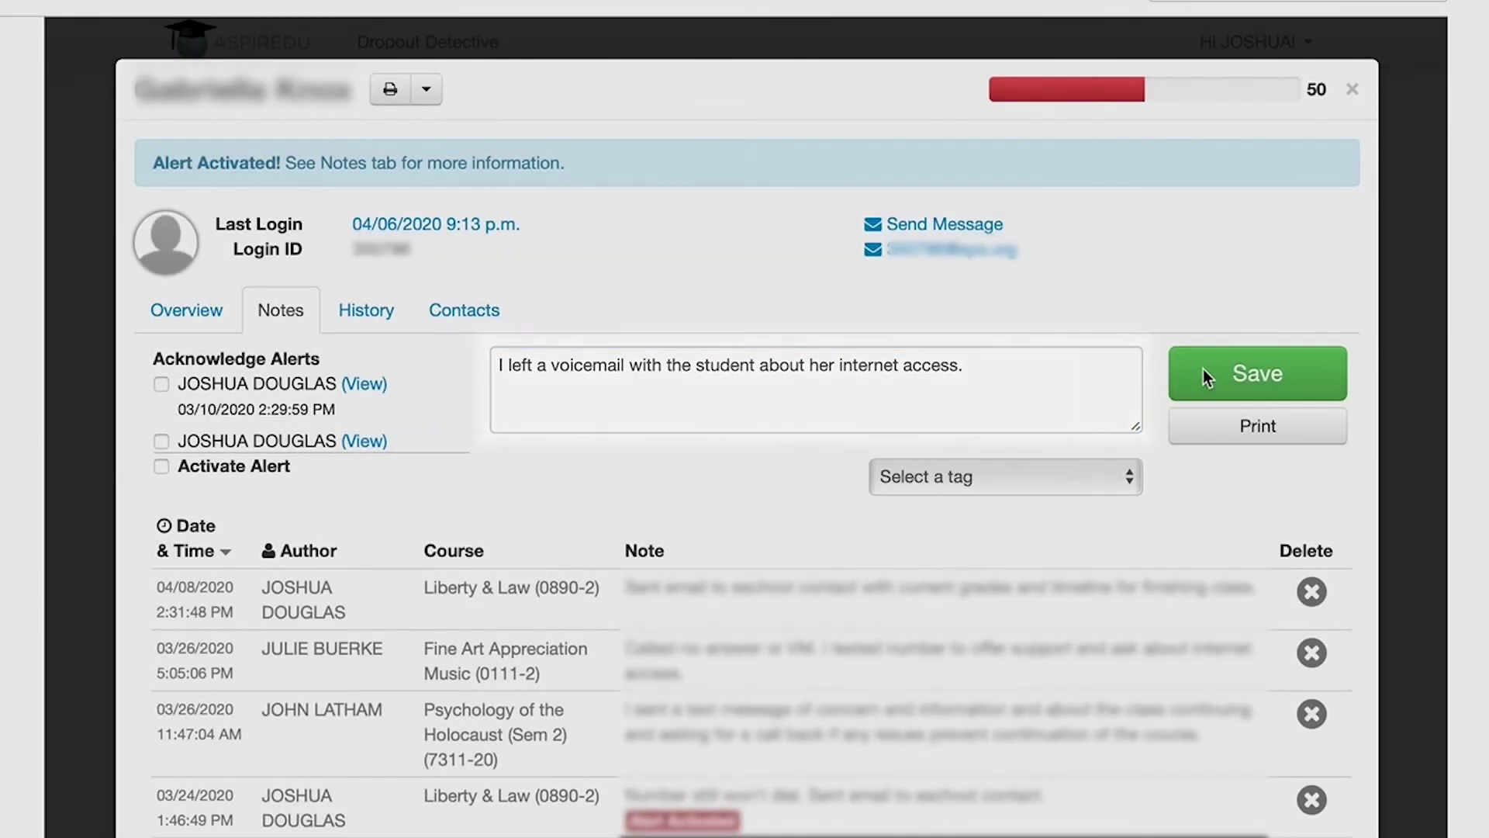
{"action": "scroll", "coordinate": [604, 563], "scroll_direction": "down", "scroll_amount": 1}
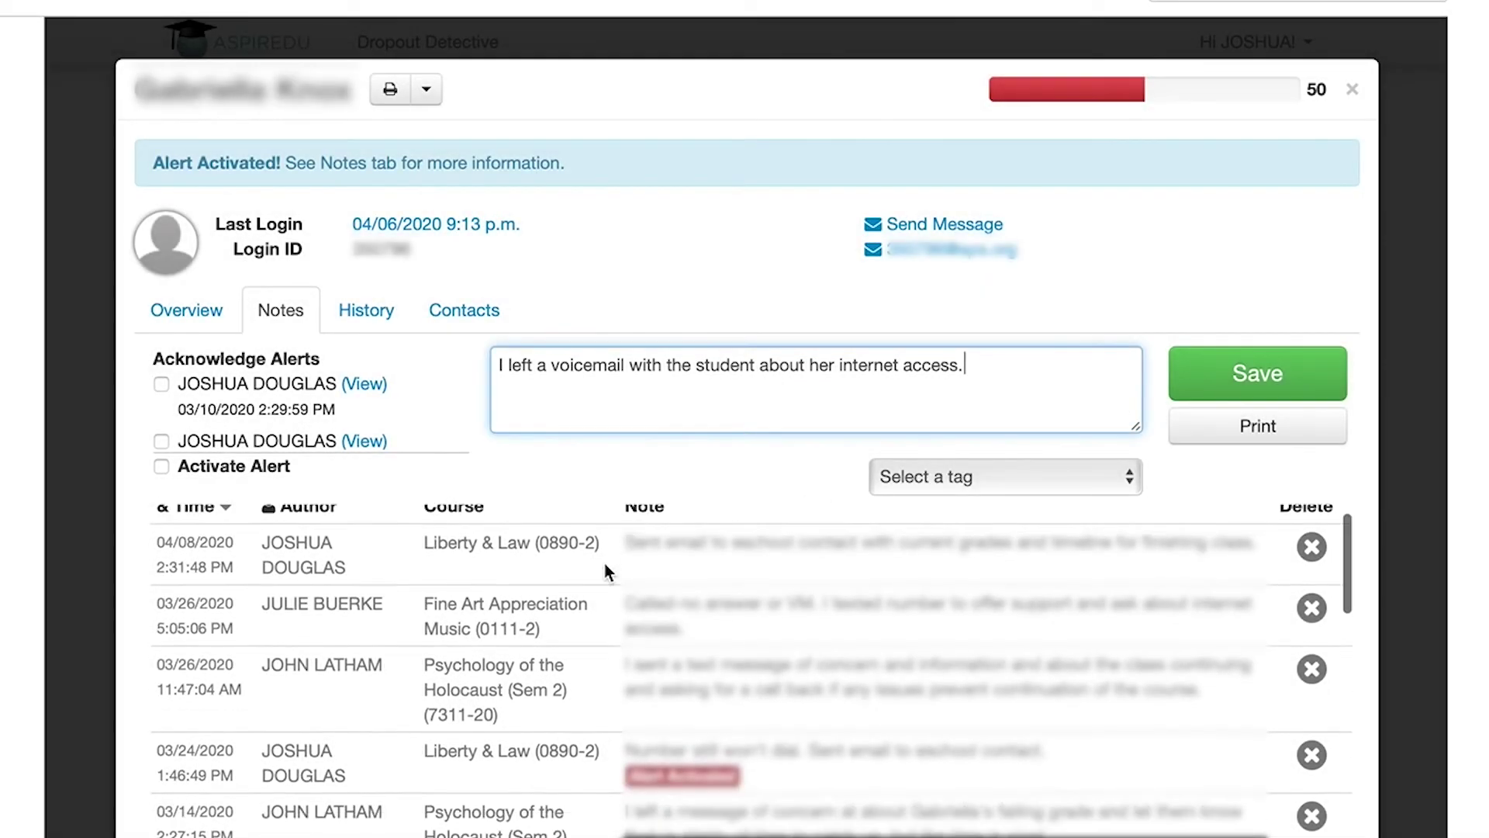
{"action": "scroll", "coordinate": [604, 563], "scroll_direction": "down", "scroll_amount": 3}
{"action": "scroll", "coordinate": [604, 563], "scroll_direction": "down", "scroll_amount": 3}
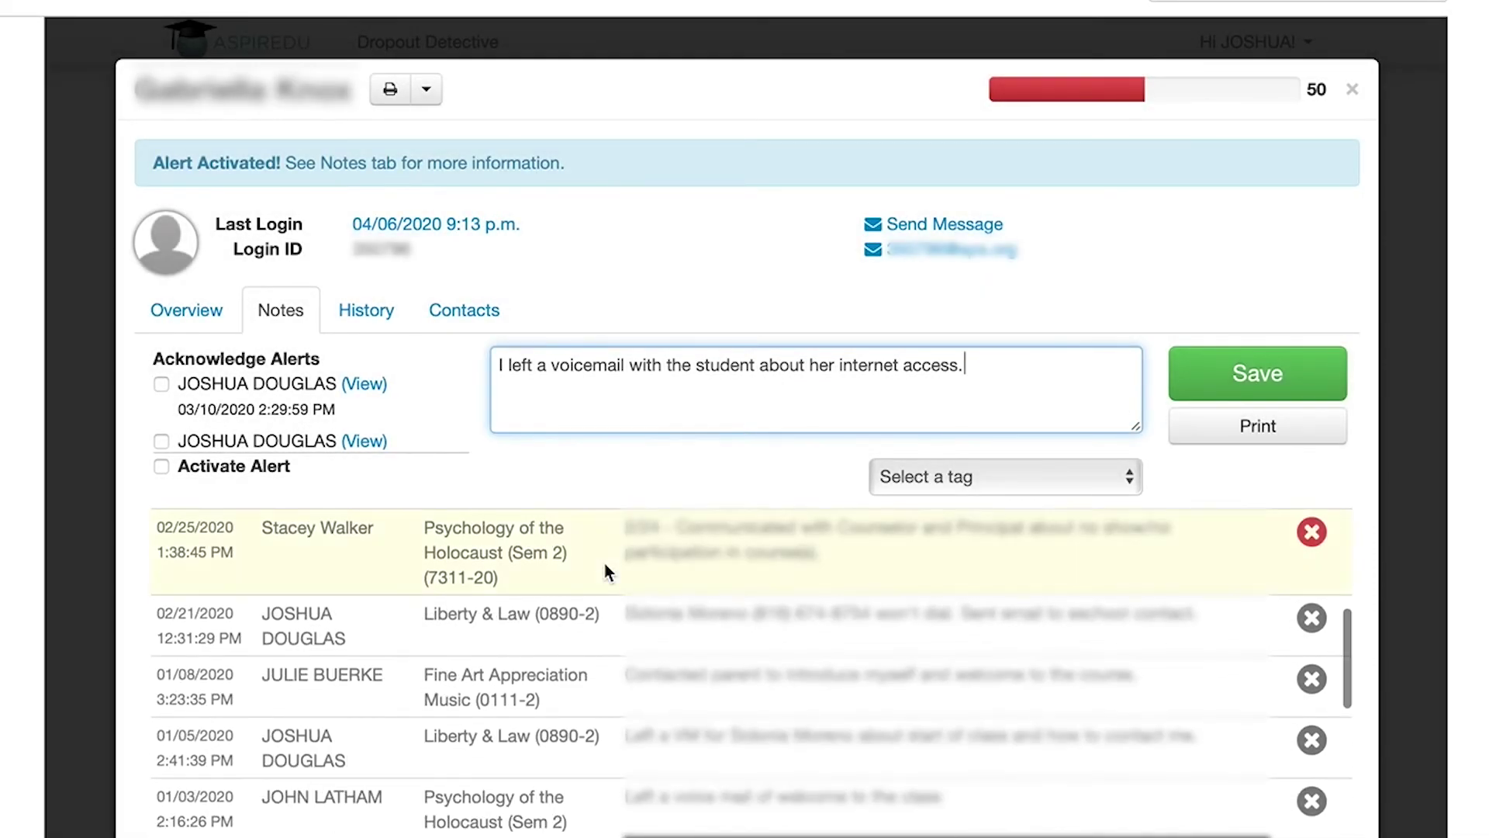
{"action": "scroll", "coordinate": [604, 563], "scroll_direction": "down", "scroll_amount": 3}
{"action": "scroll", "coordinate": [604, 563], "scroll_direction": "down", "scroll_amount": 2}
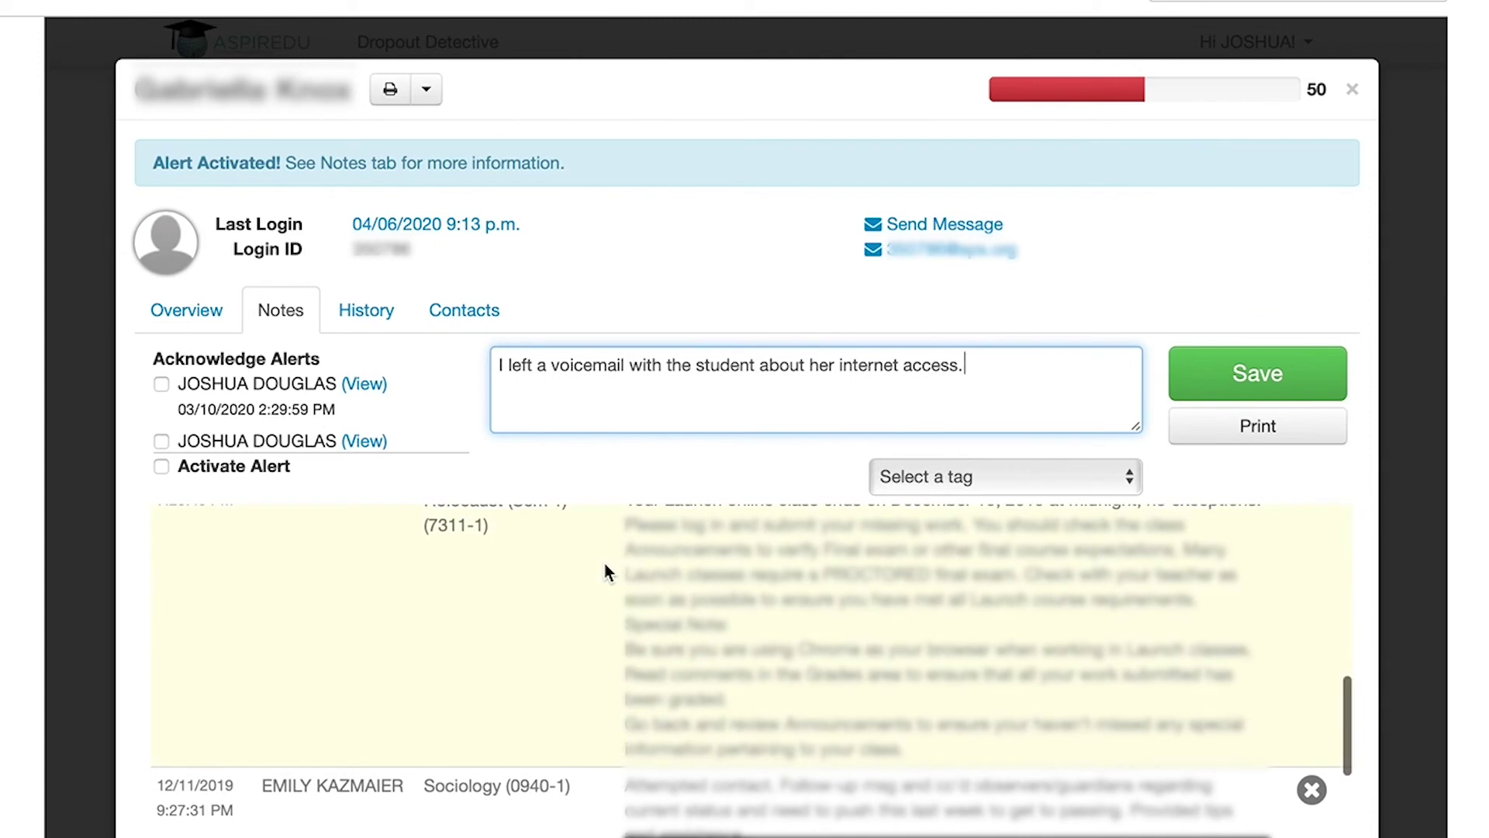
{"action": "scroll", "coordinate": [603, 564], "scroll_direction": "up", "scroll_amount": 5}
{"action": "scroll", "coordinate": [604, 563], "scroll_direction": "up", "scroll_amount": 3}
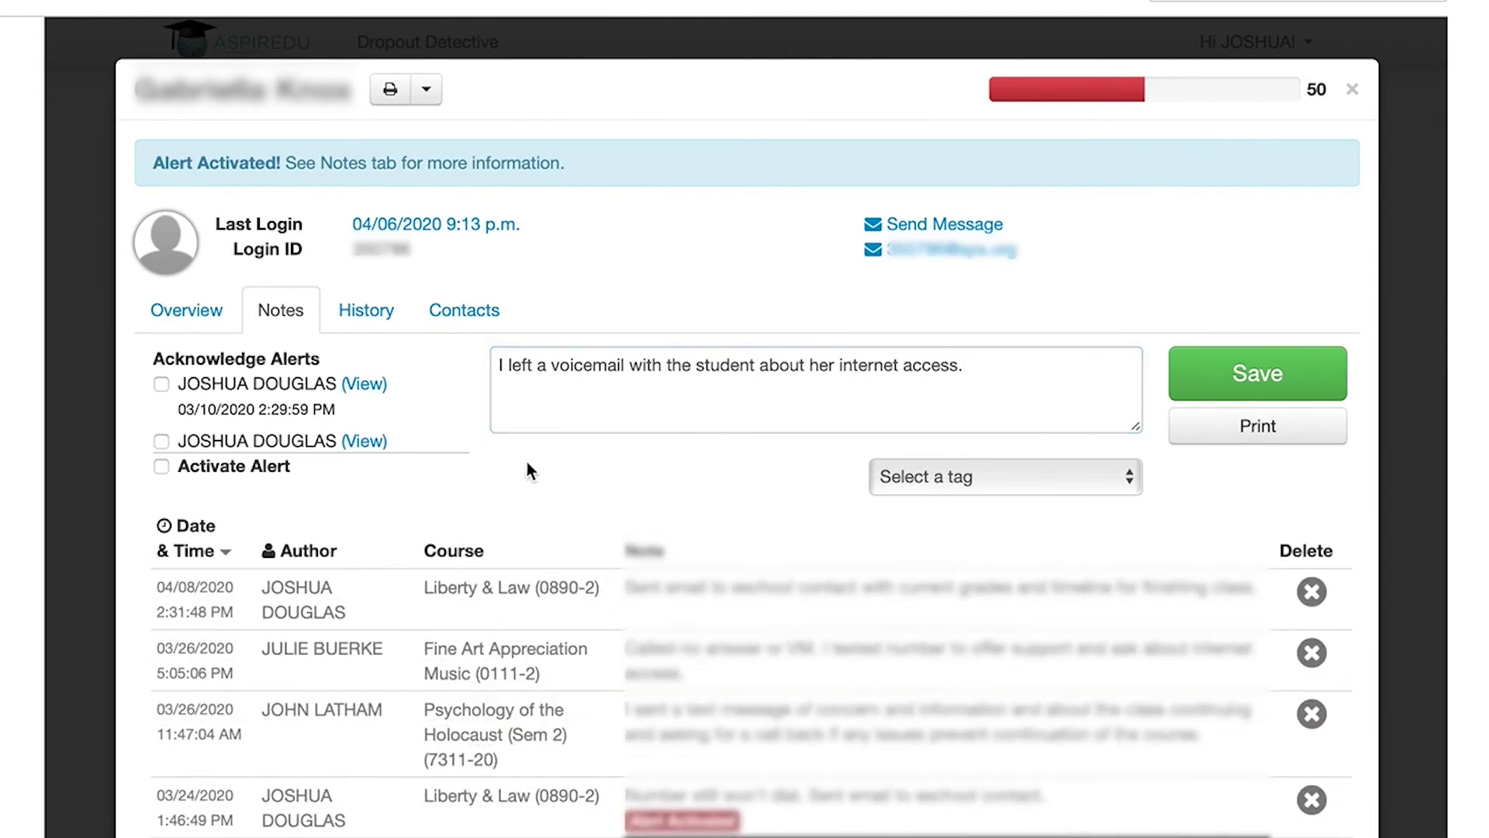
{"action": "left_click", "coordinate": [405, 319]}
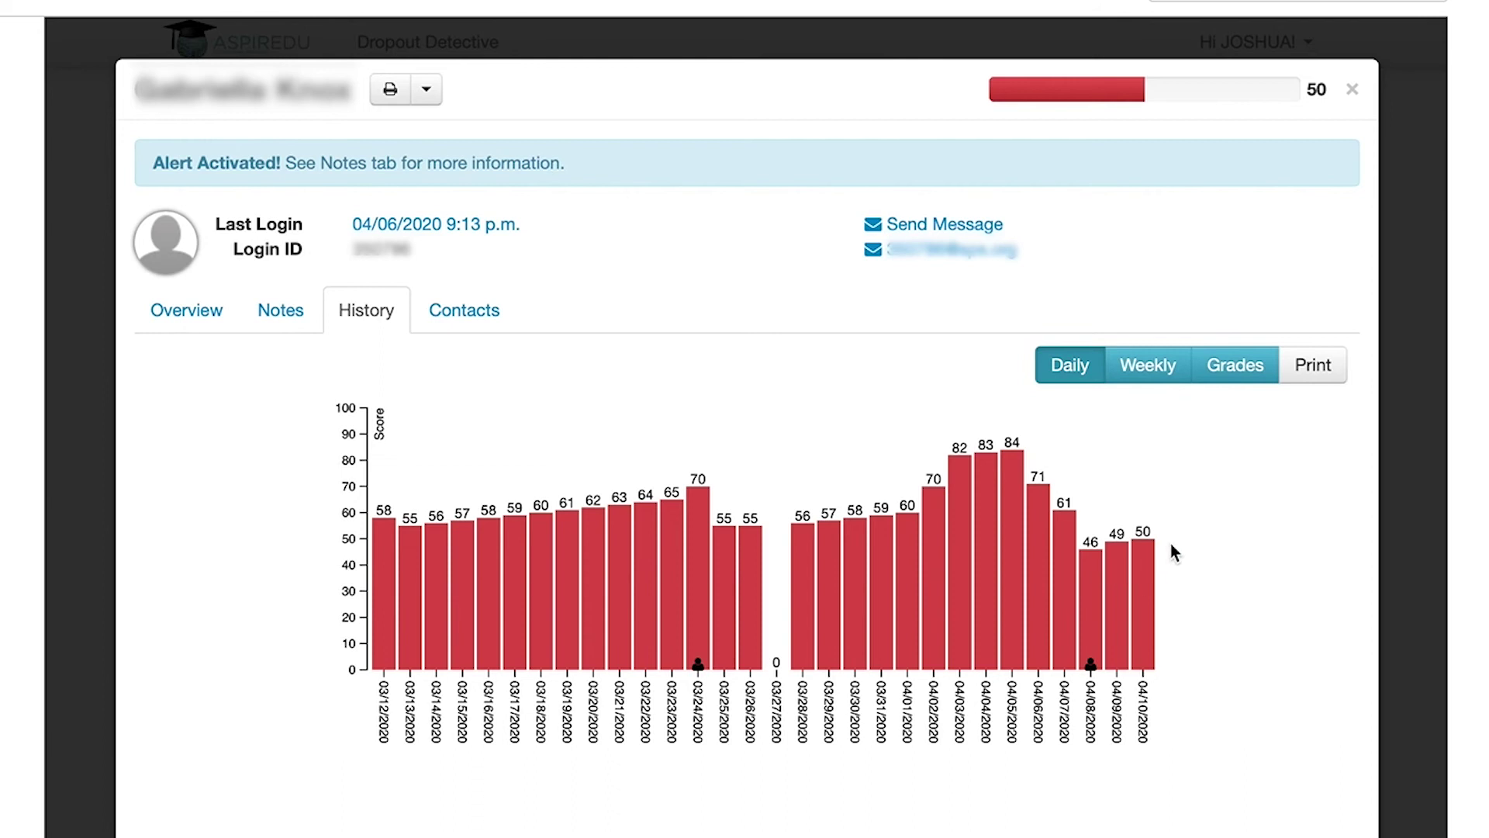
Step: Compare the weekly risk score chart with per-course grades, then return to weekly scores
{"action": "left_click", "coordinate": [1140, 367]}
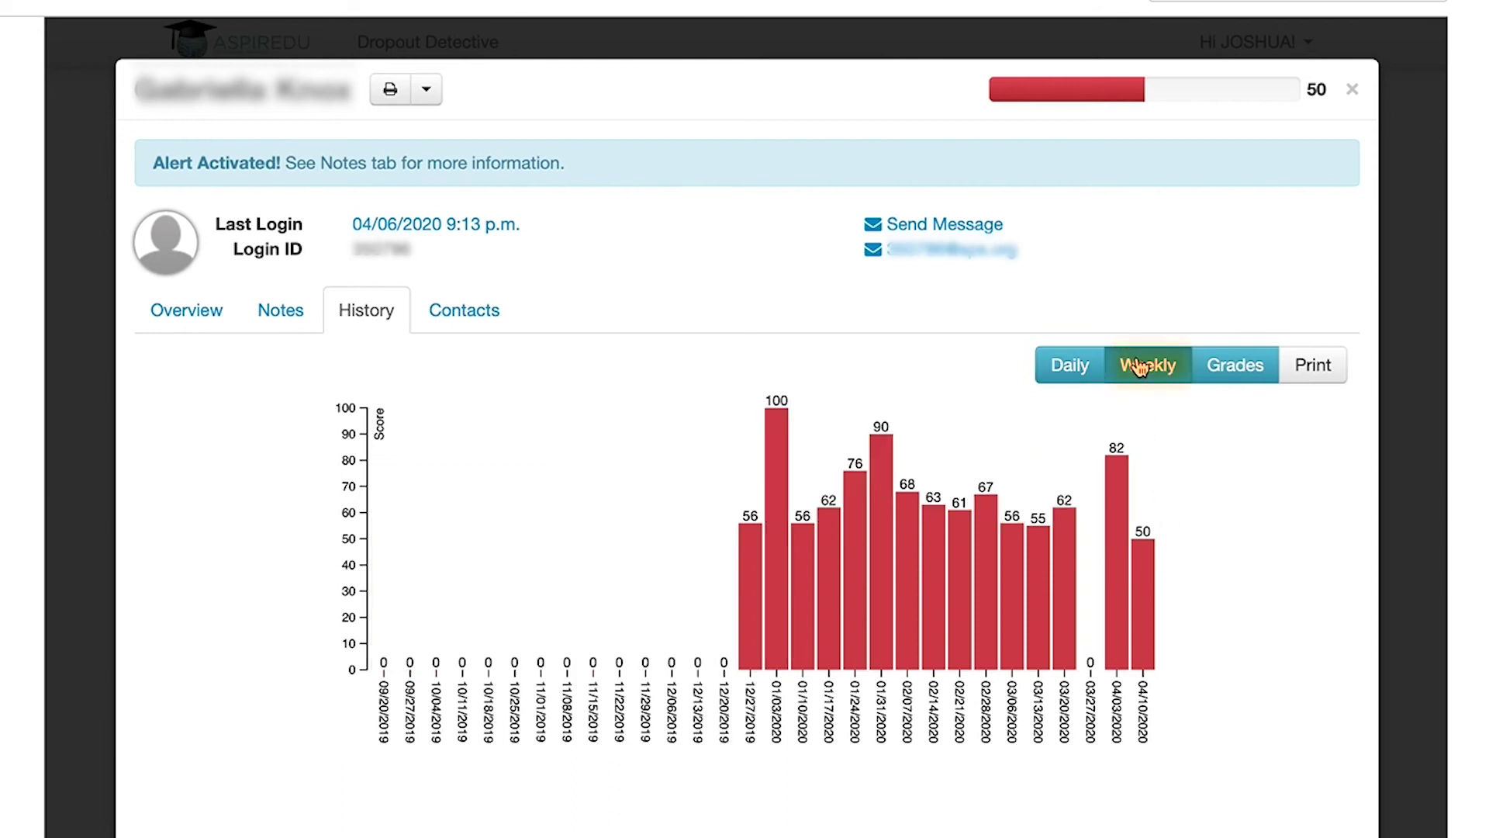
{"action": "left_click", "coordinate": [1228, 368]}
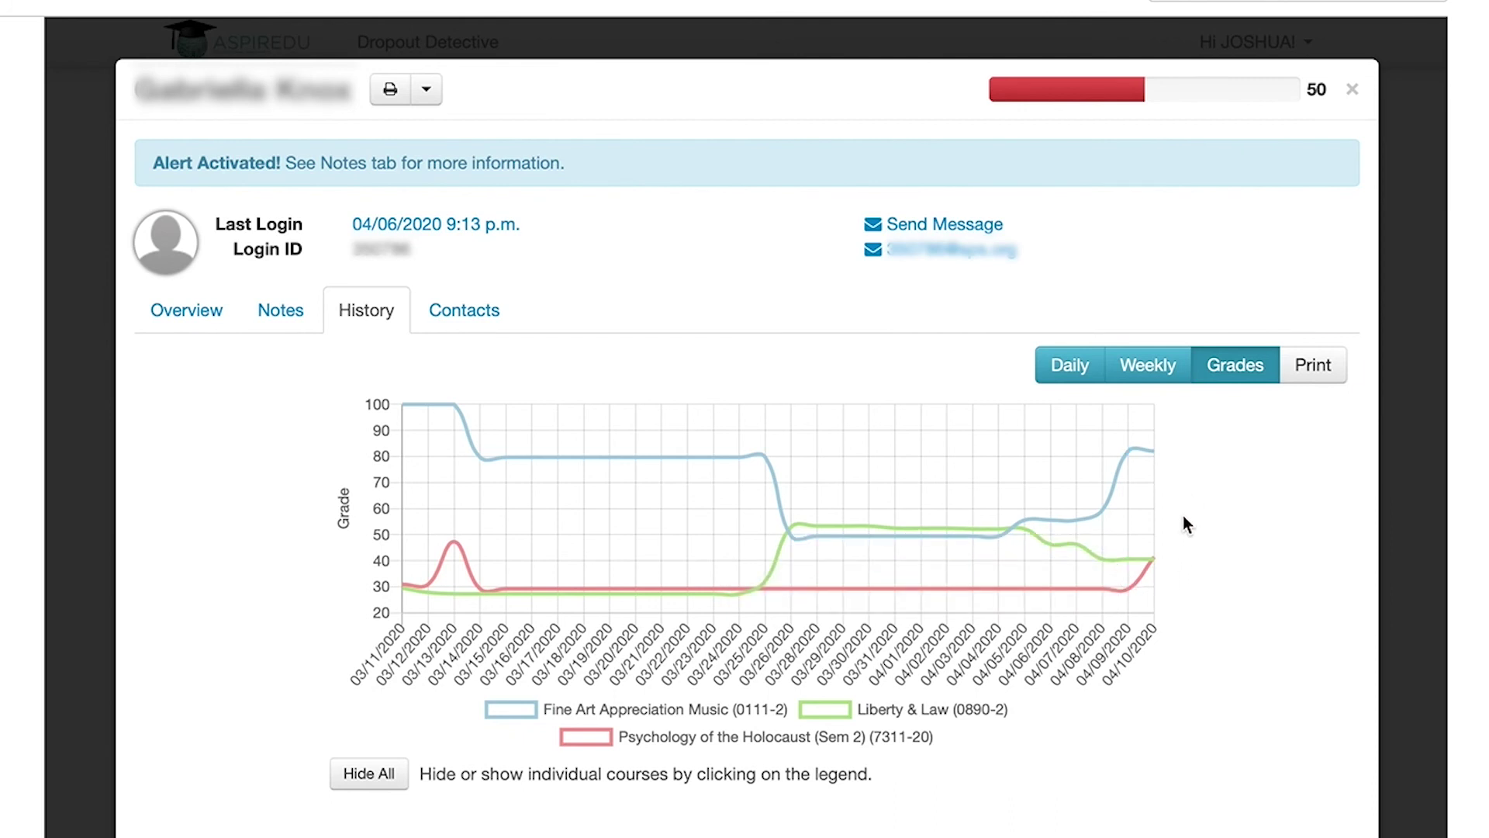
{"action": "left_click", "coordinate": [1185, 380]}
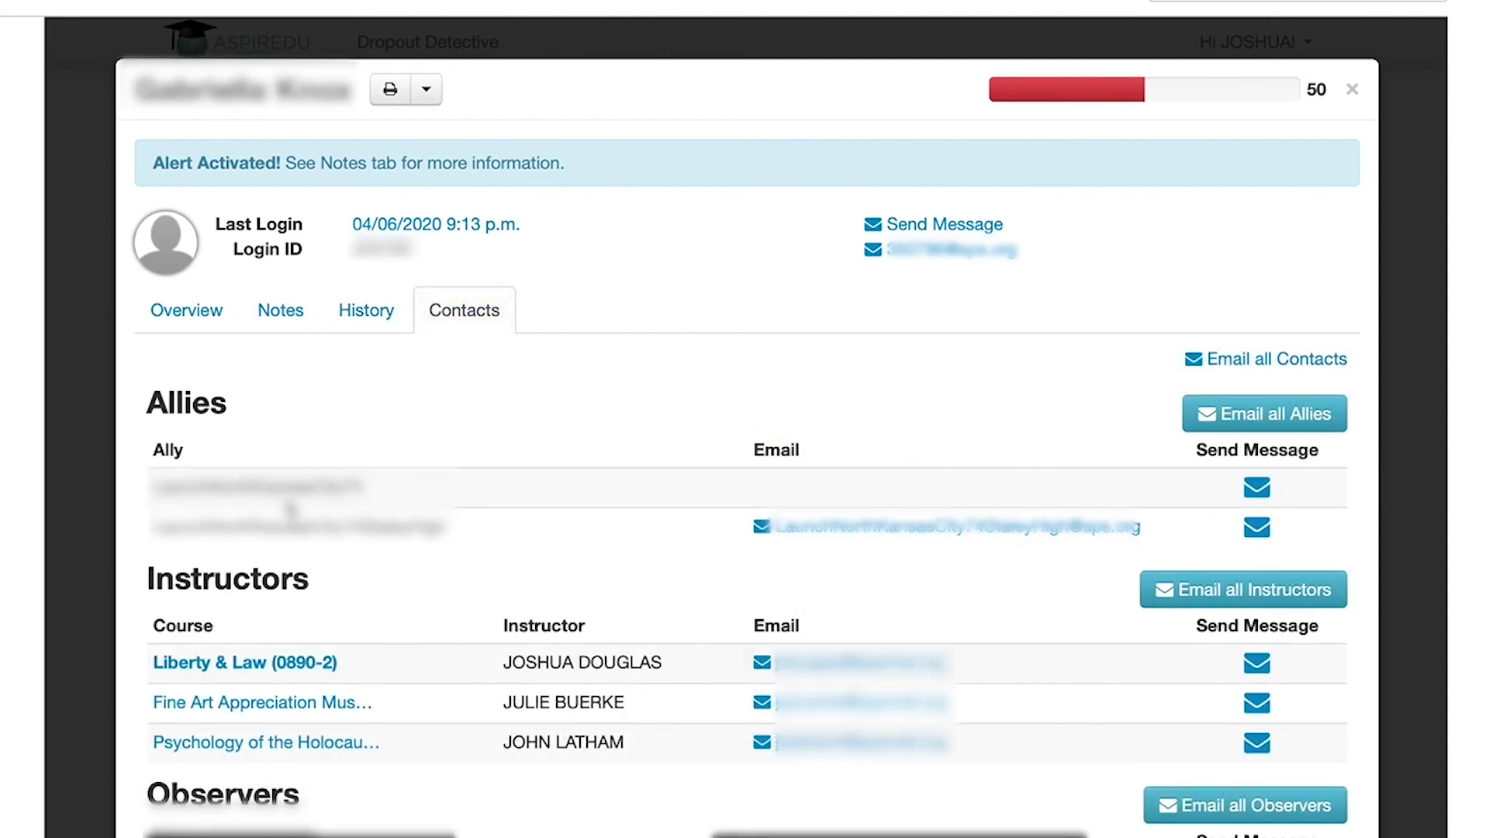
{"action": "scroll", "coordinate": [306, 540], "scroll_direction": "down", "scroll_amount": 3}
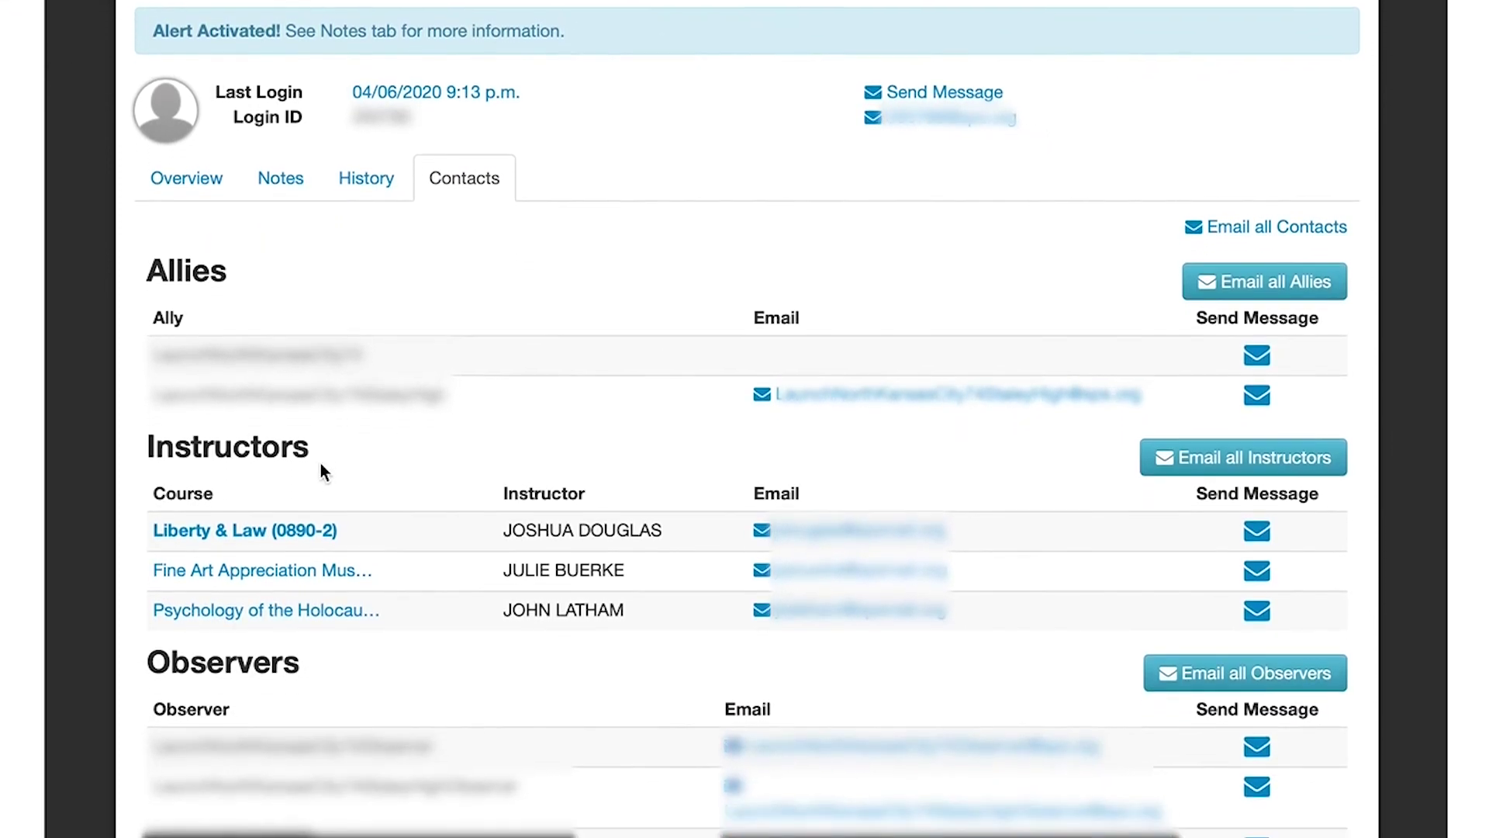
{"action": "scroll", "coordinate": [320, 463], "scroll_direction": "down", "scroll_amount": 1}
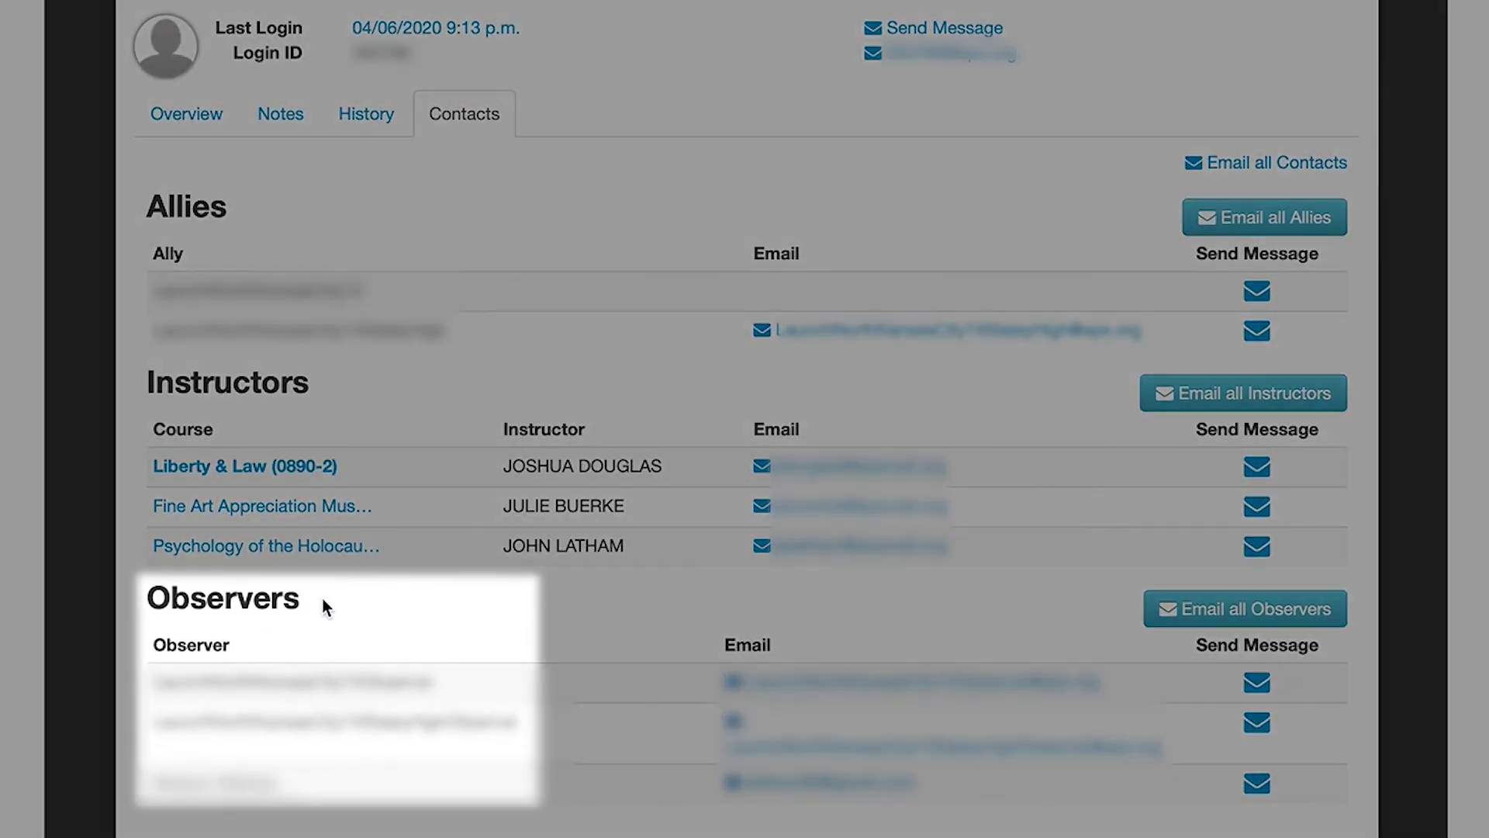